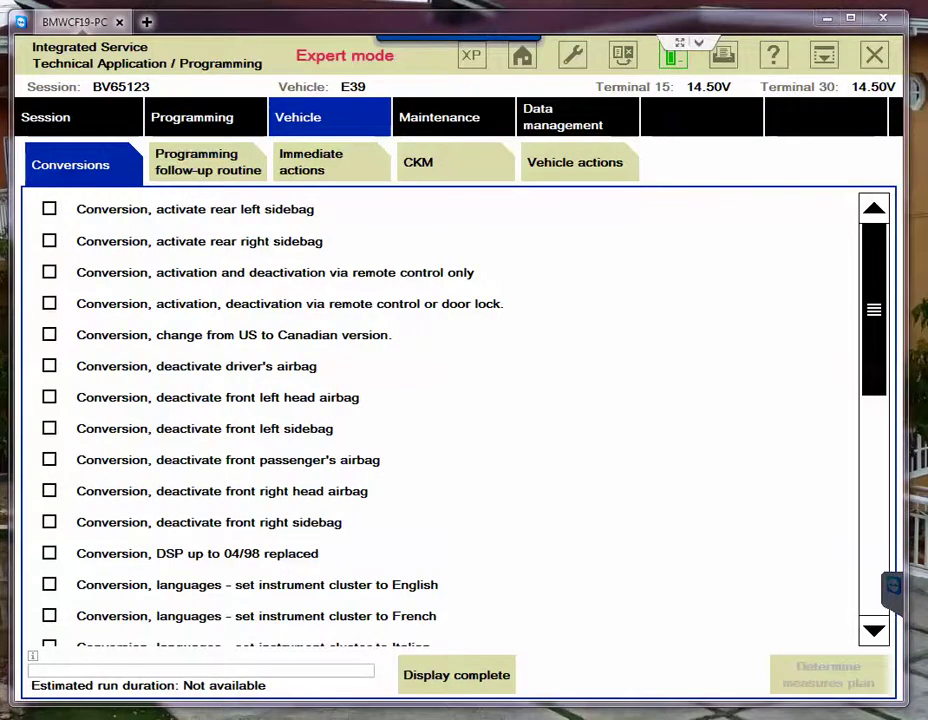
Examine the available conversion and retrofit options in the E39's Conversions list
scroll(440, 420, down, 1)
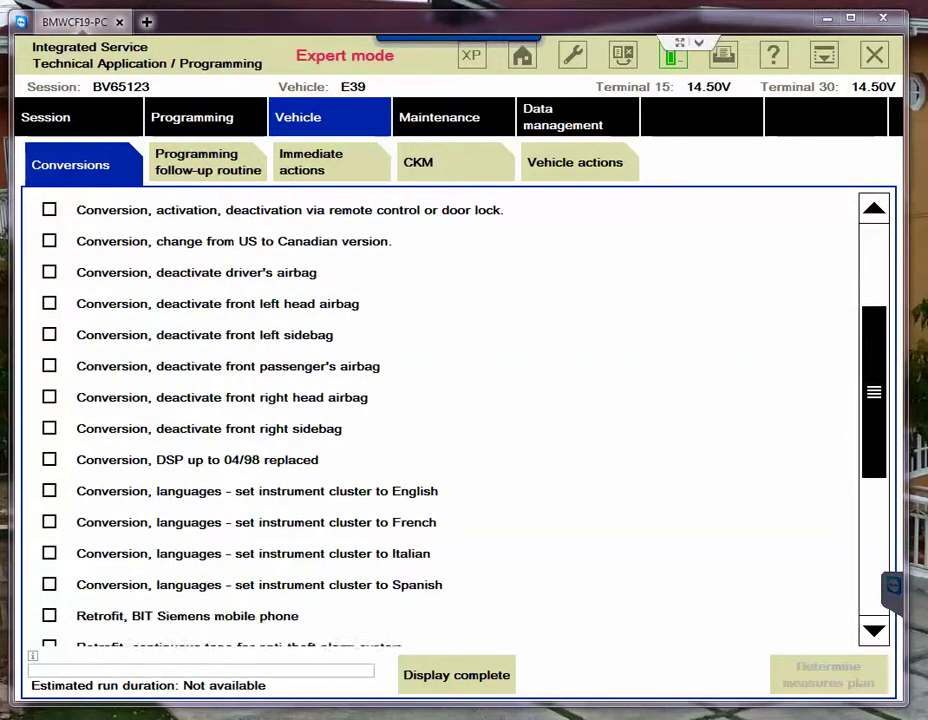
scroll(440, 420, down, 3)
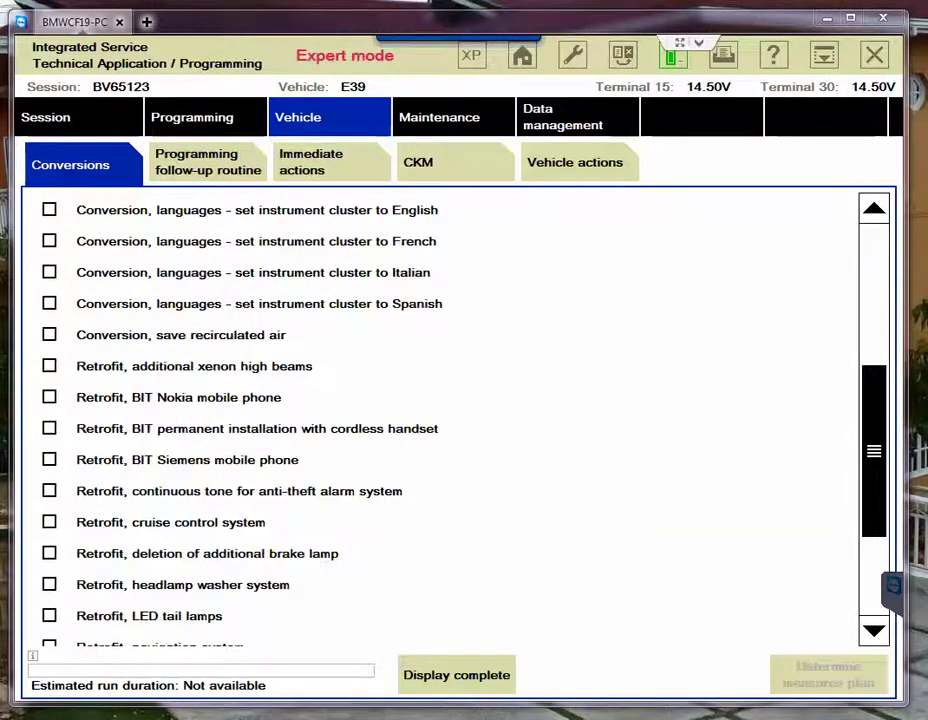
scroll(440, 420, down, 2)
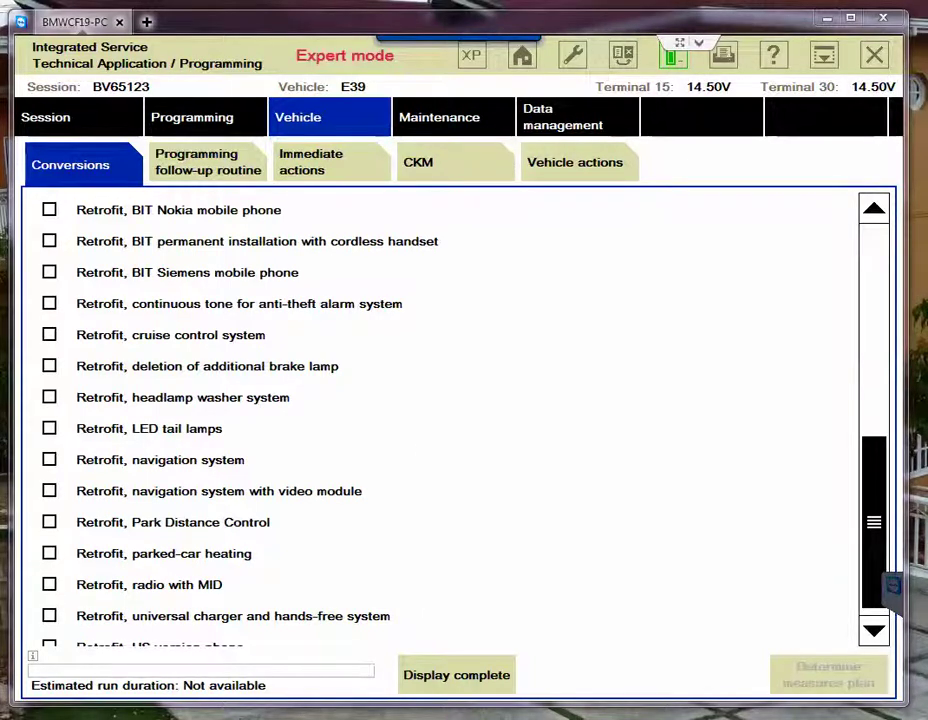
scroll(746, 415, down, 1)
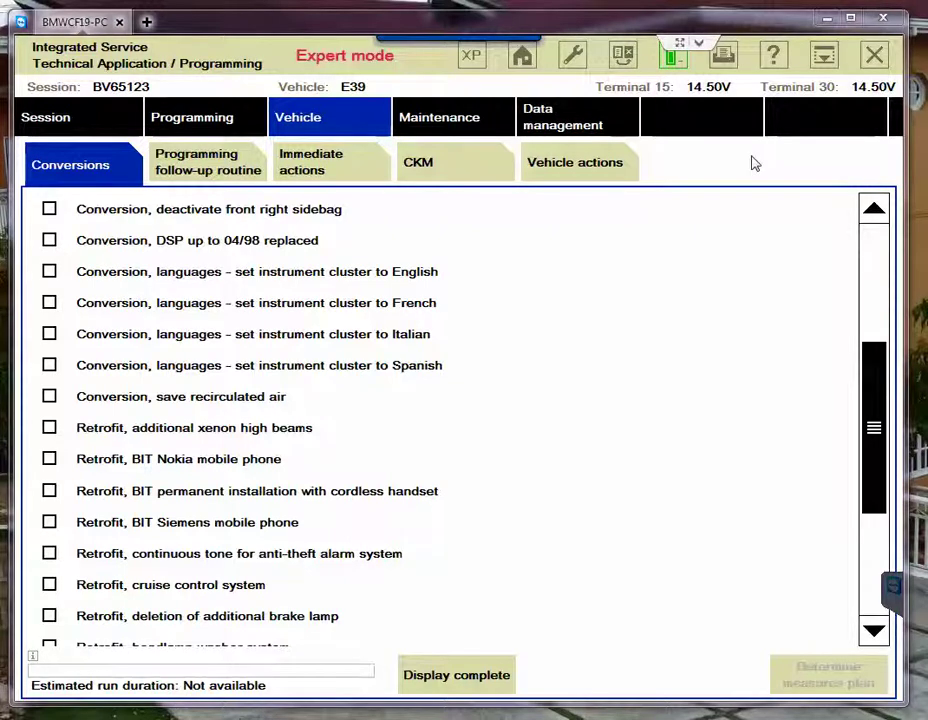
middle_click(755, 163)
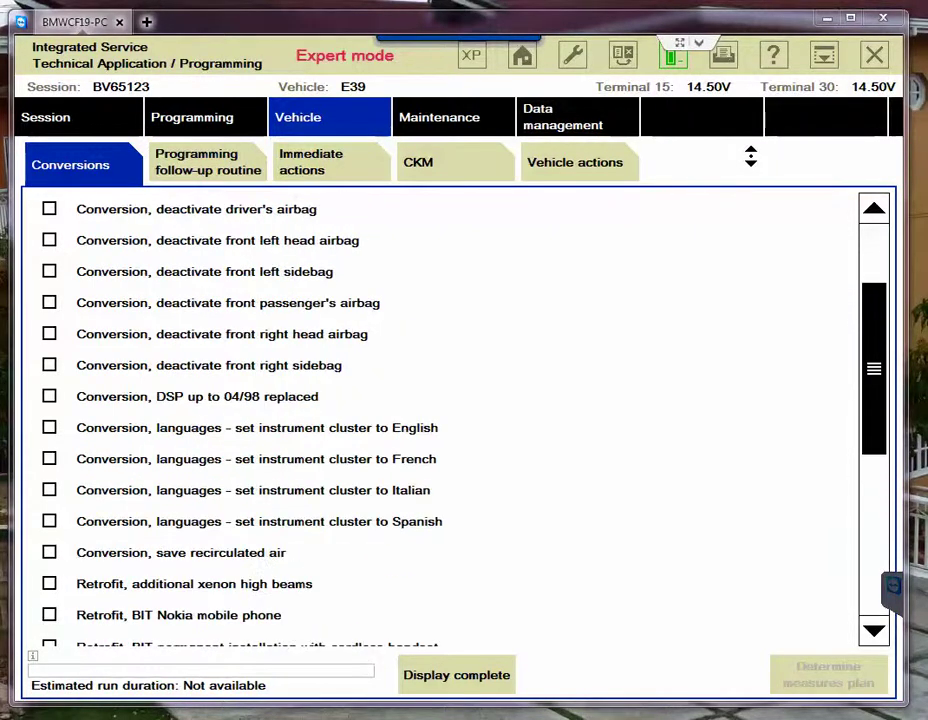
middle_click(755, 163)
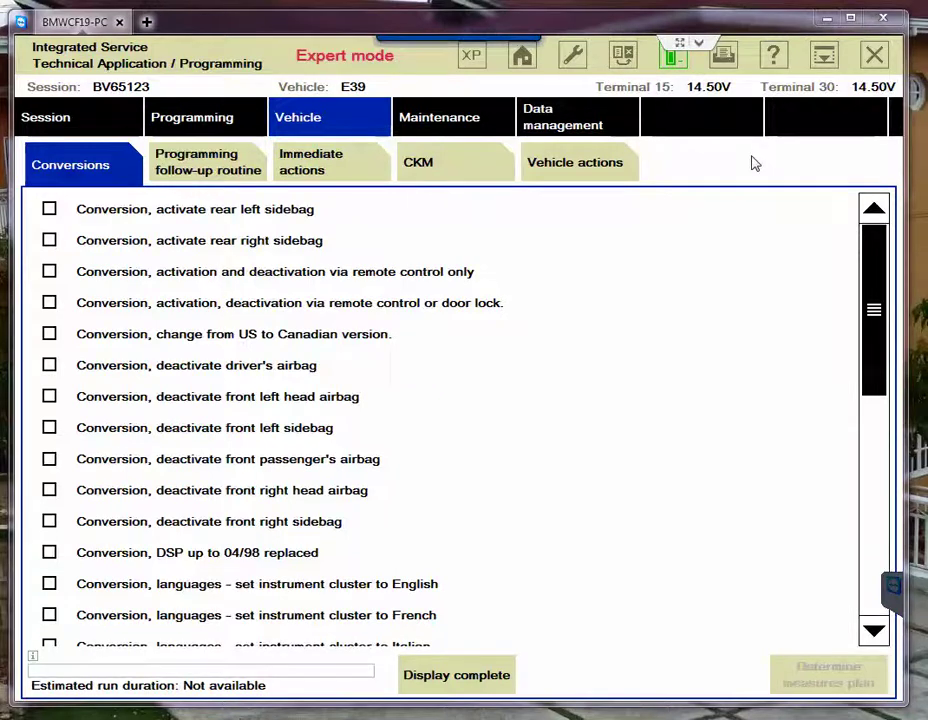
scroll(750, 155, down, 5)
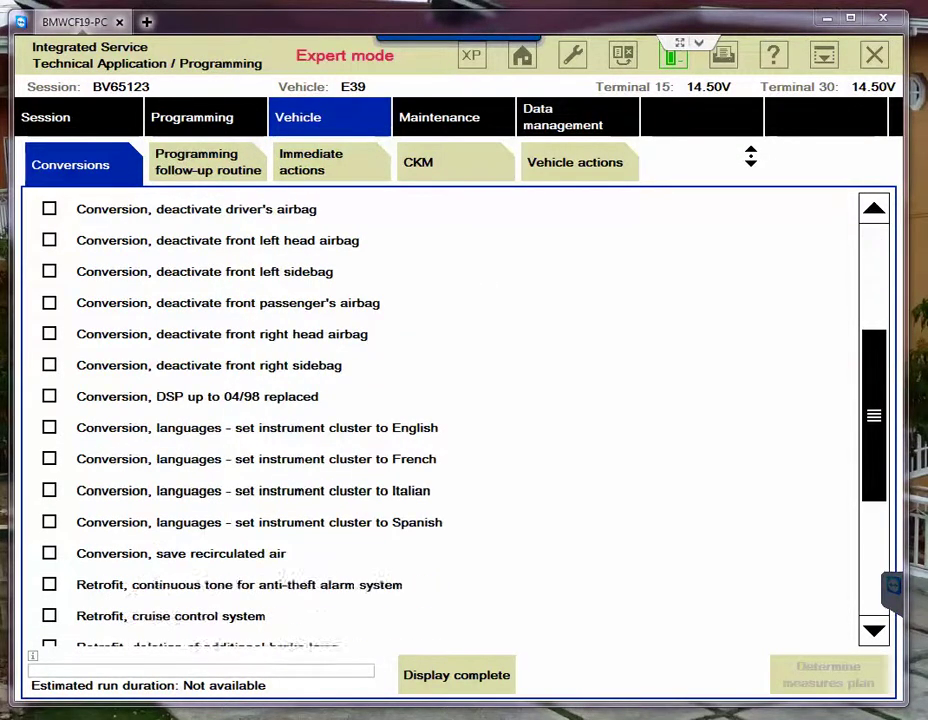
scroll(755, 163, down, 5)
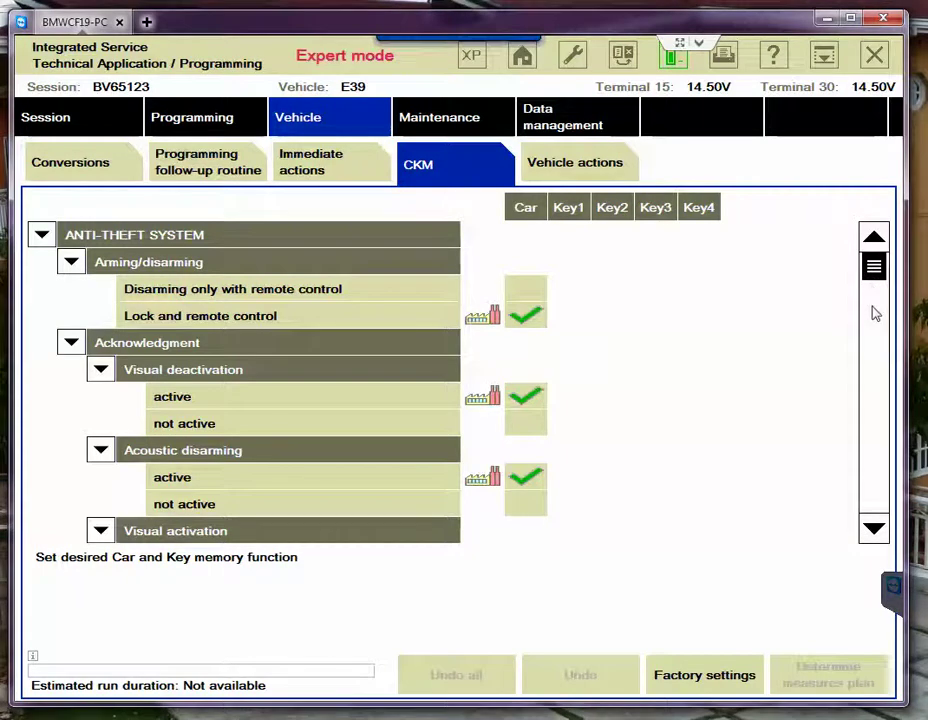
Examine the CKM settings for the anti-theft system, central locking, and power windows and sunroof
scroll(872, 305, down, 3)
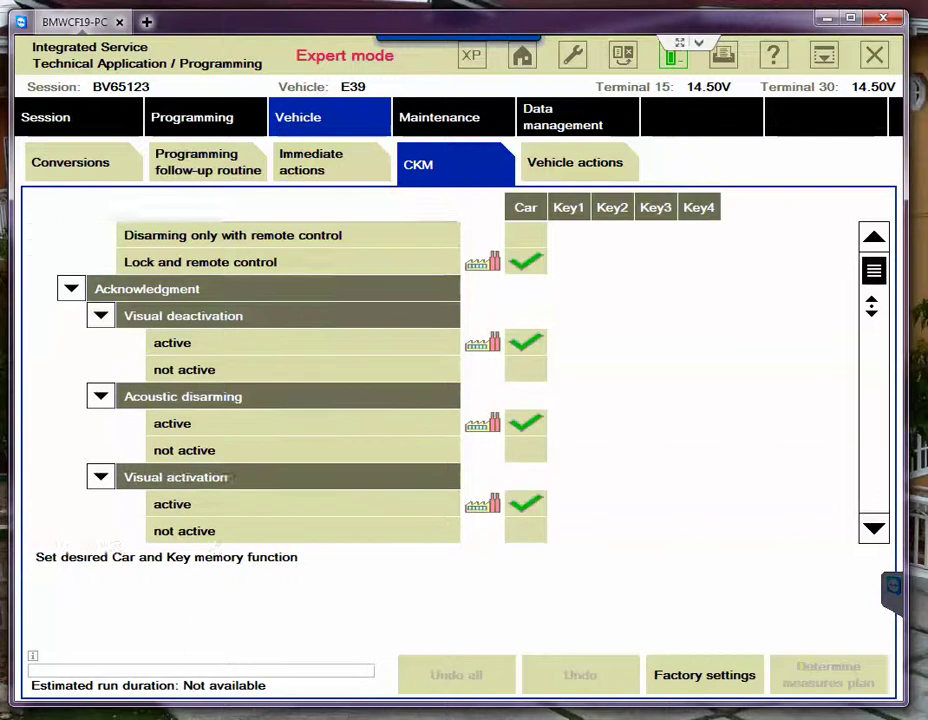
scroll(871, 308, down, 6)
scroll(872, 310, up, 3)
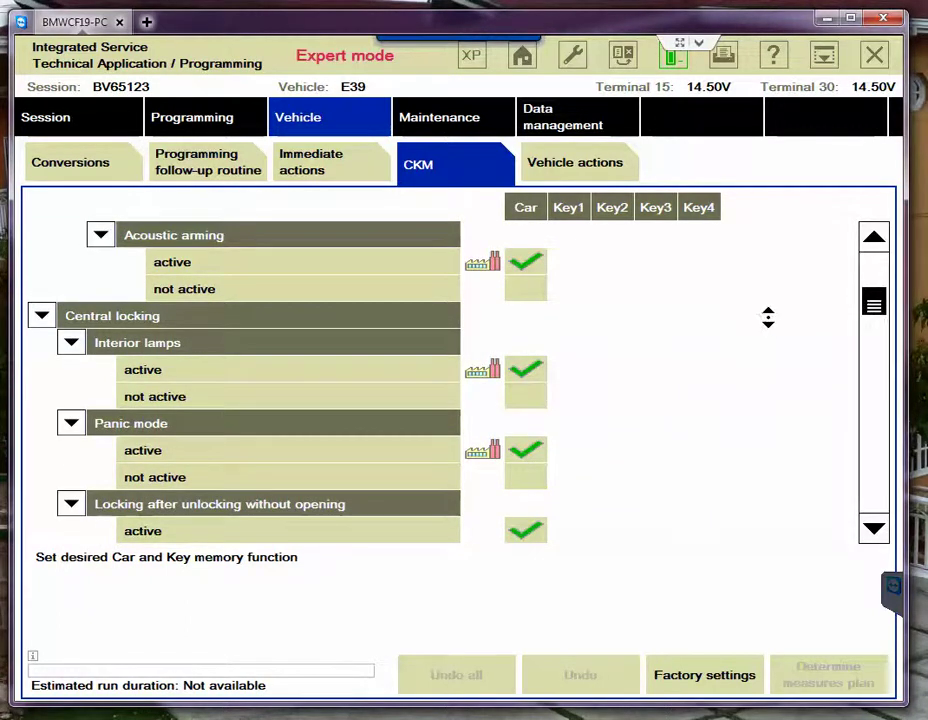
scroll(768, 317, down, 4)
scroll(768, 317, down, 10)
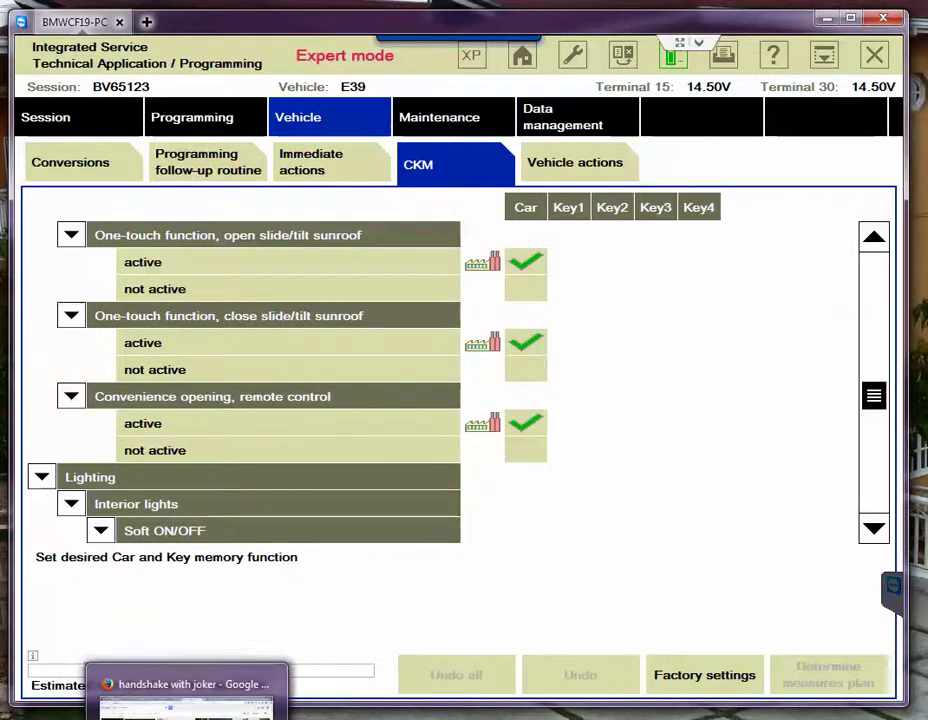
mouse_move(220, 28)
mouse_down()
mouse_move(323, 29)
mouse_move(216, 38)
mouse_move(224, 34)
mouse_up()
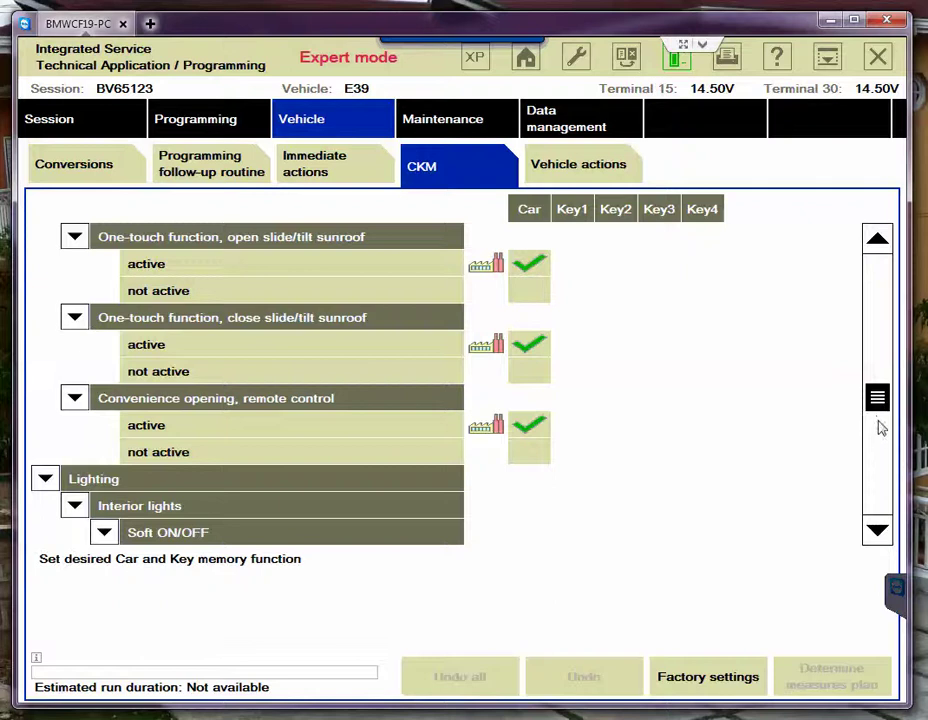
Examine the CKM settings for lighting, heating and air conditioning, seat/mirror memory, and display units
scroll(879, 336, down, 5)
scroll(879, 336, up, 1)
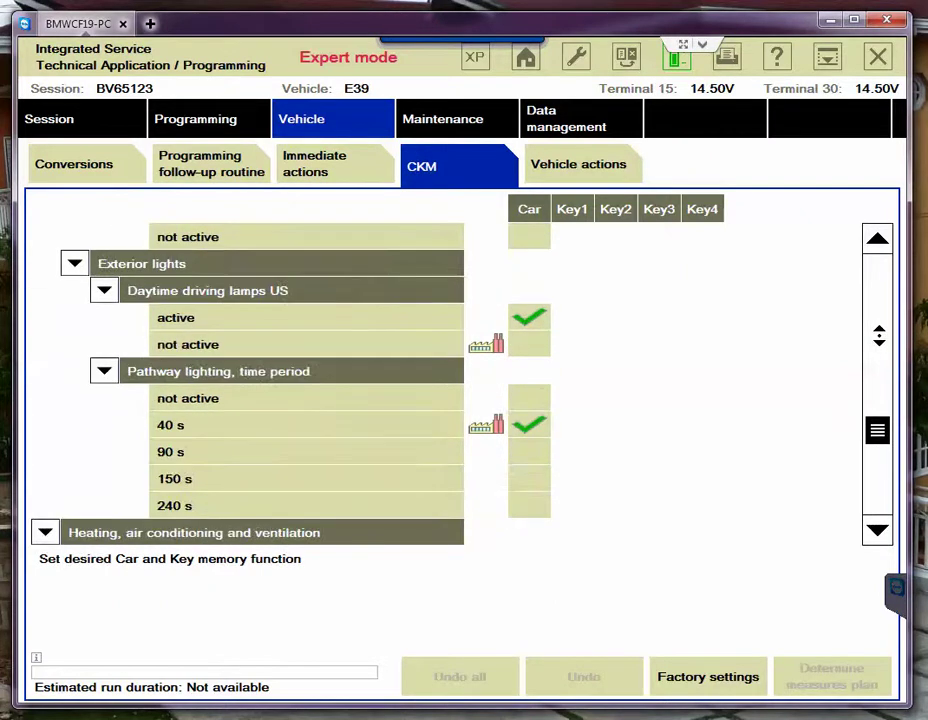
scroll(879, 336, down, 5)
scroll(880, 336, up, 2)
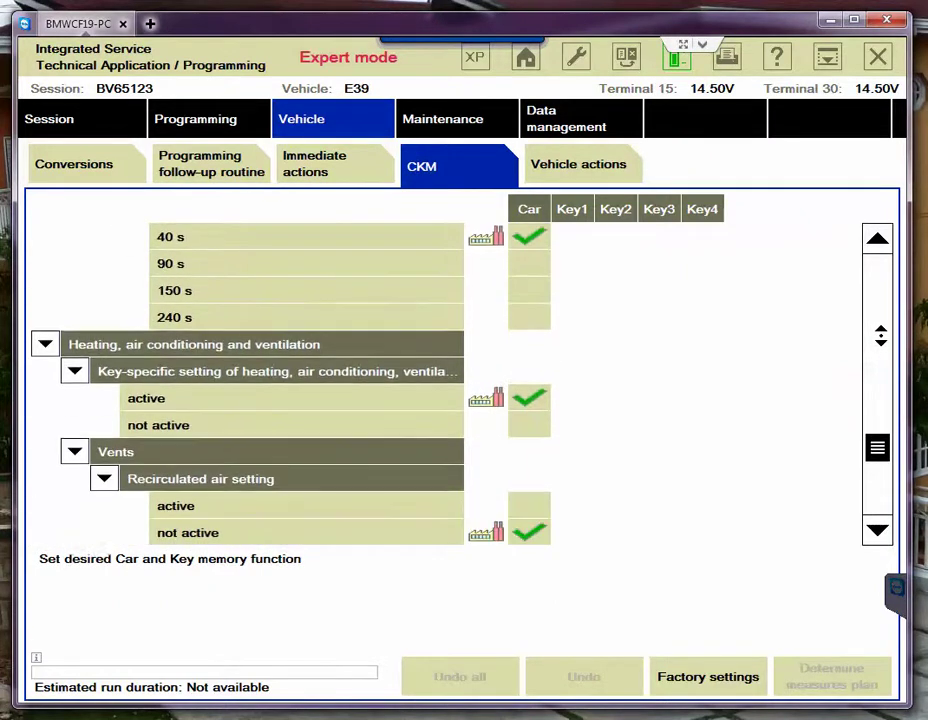
scroll(880, 336, down, 3)
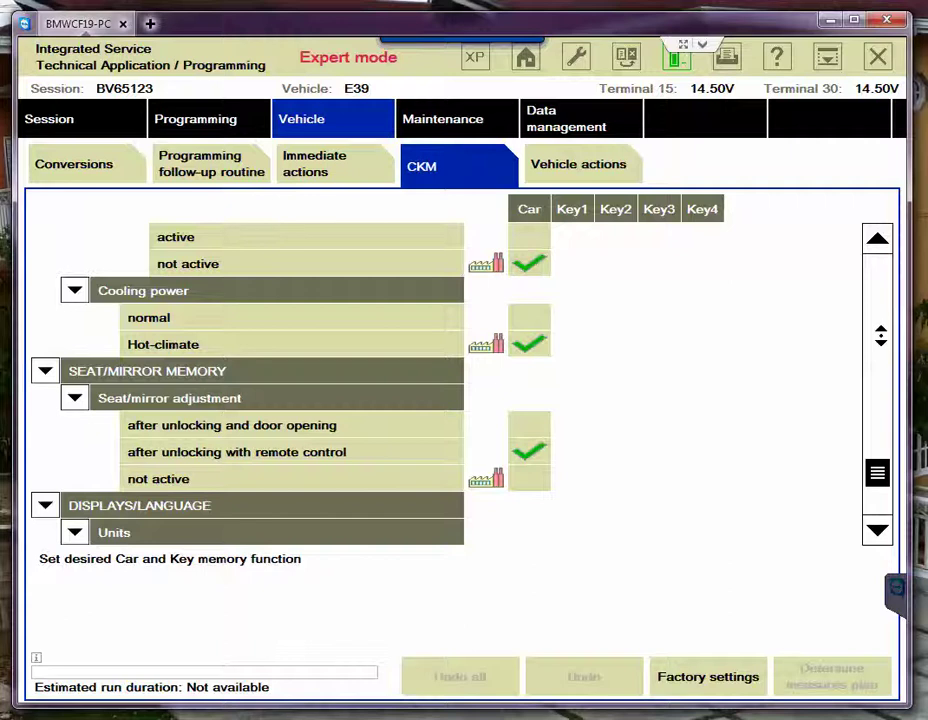
scroll(250, 380, up, 2)
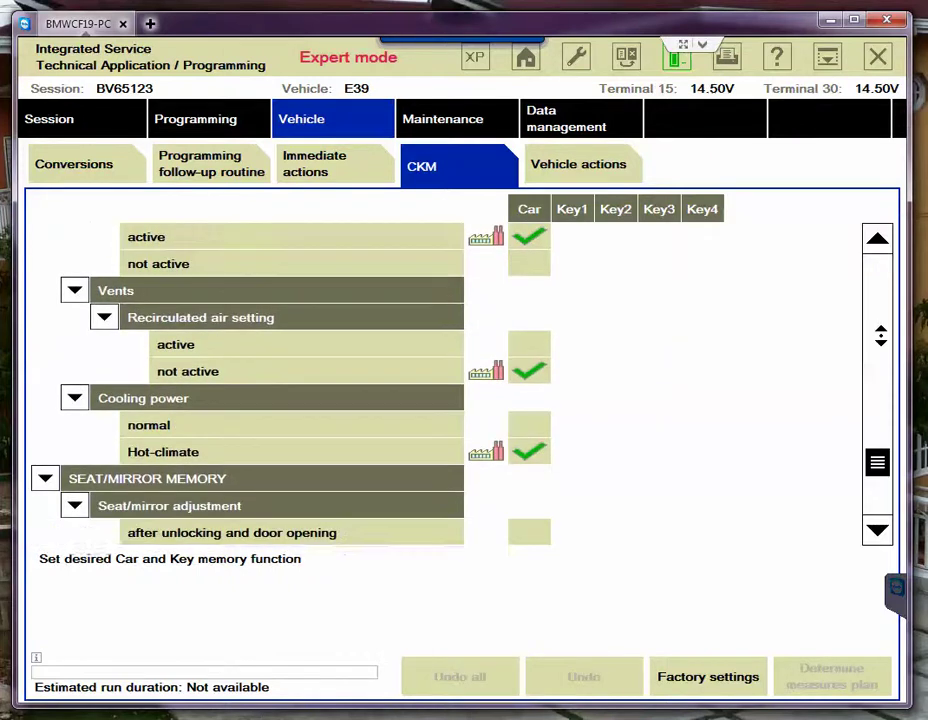
scroll(250, 380, down, 5)
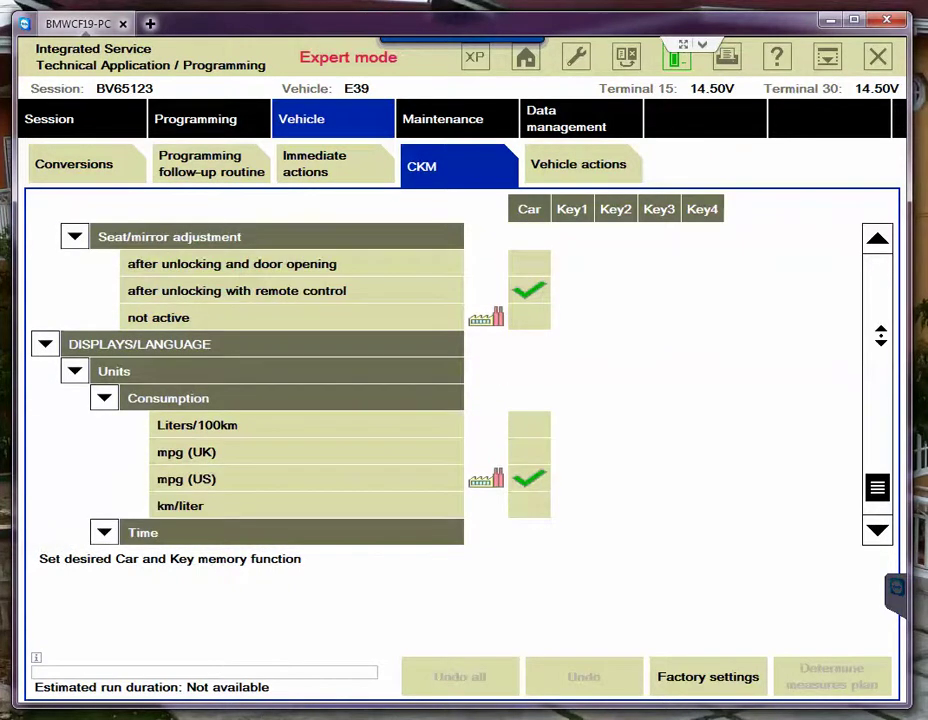
scroll(250, 380, up, 1)
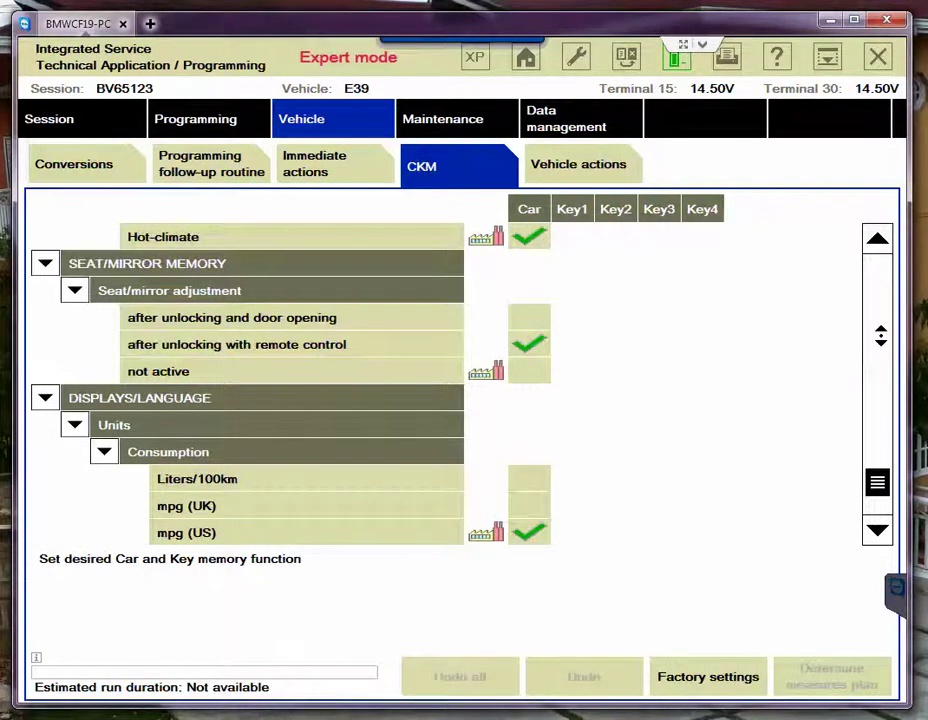
scroll(250, 380, down, 3)
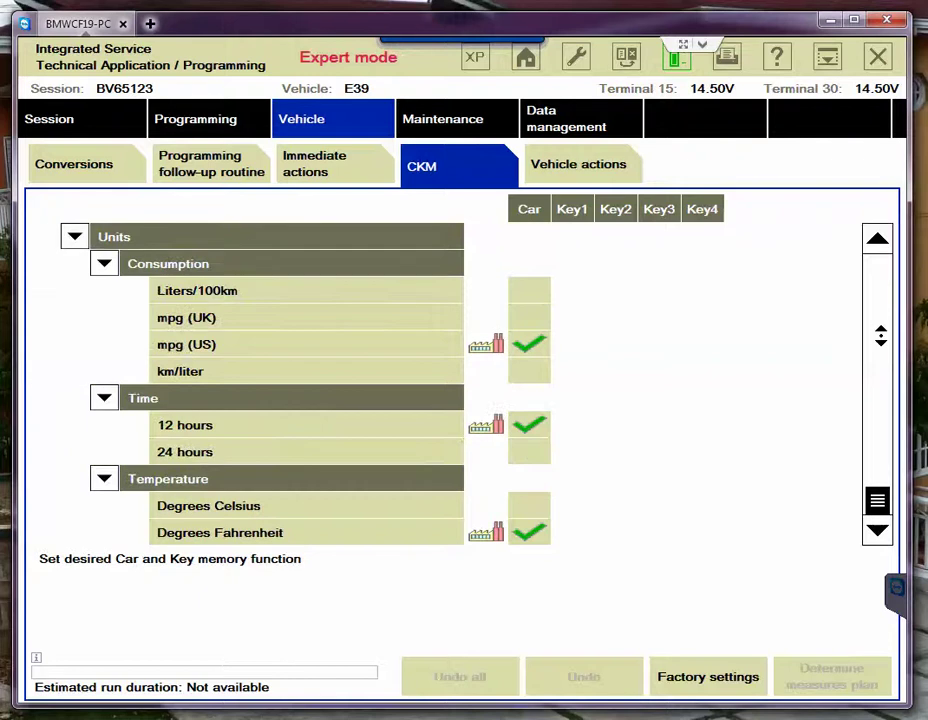
scroll(250, 380, up, 3)
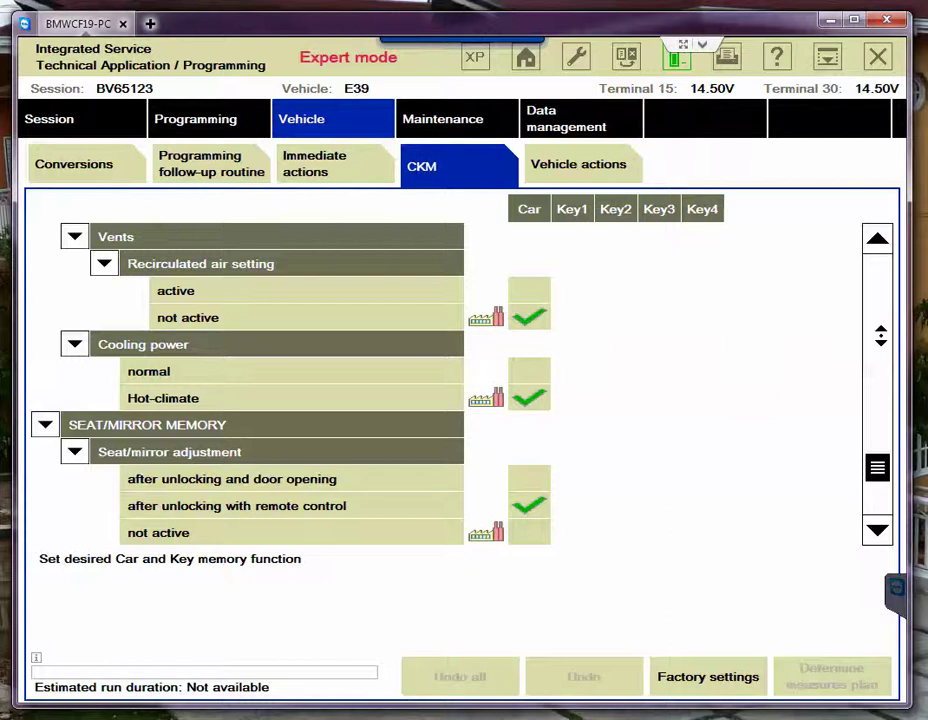
Return to the start of the CKM settings and examine the anti-theft arming and acknowledgment options
scroll(300, 380, up, 10)
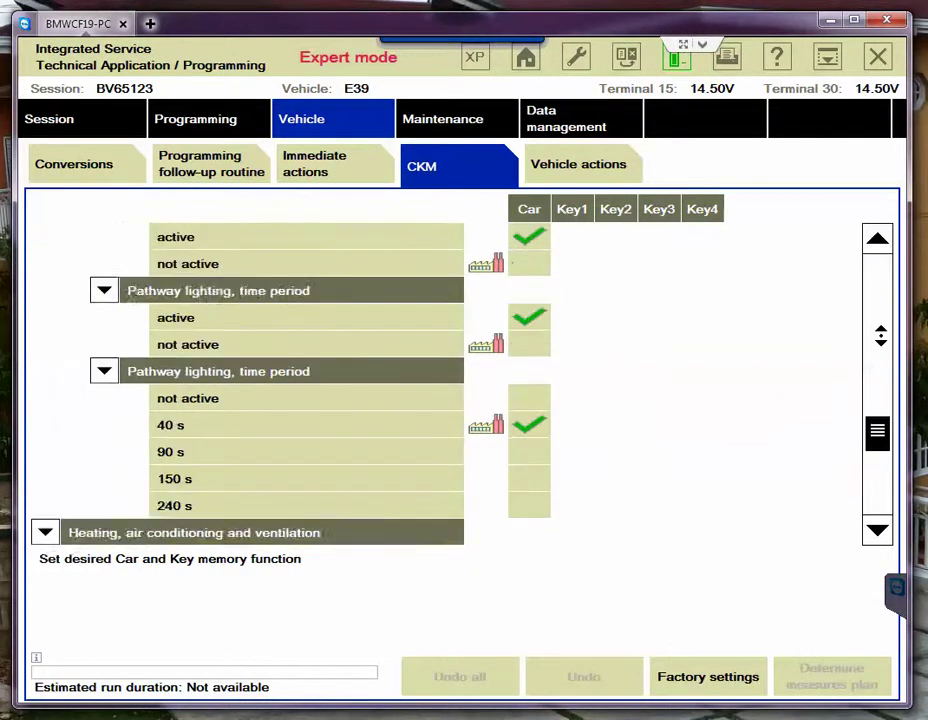
scroll(881, 336, up, 5)
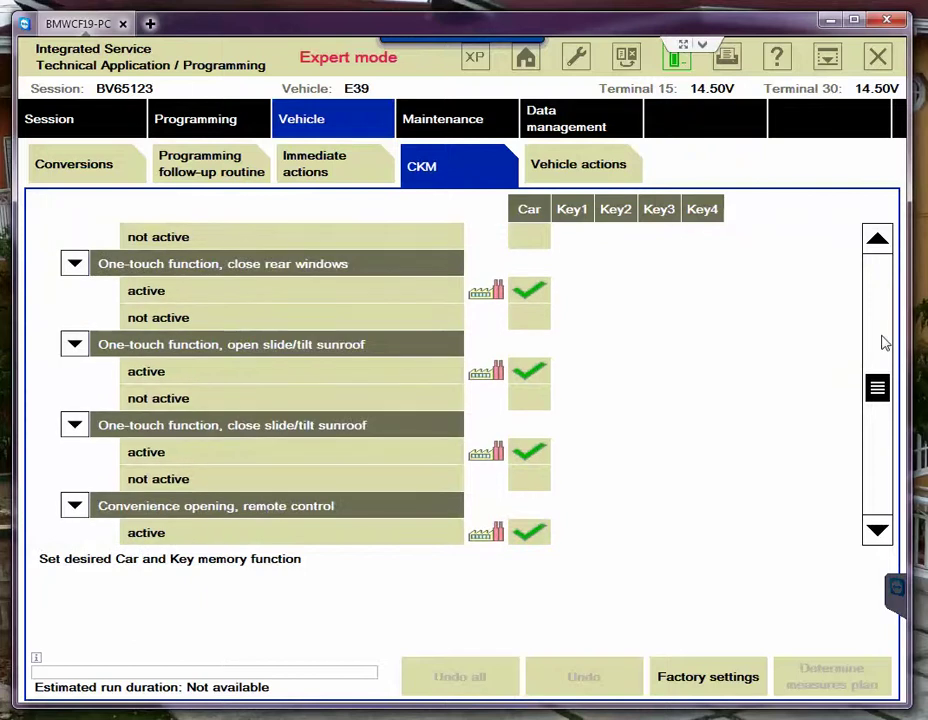
scroll(883, 343, up, 5)
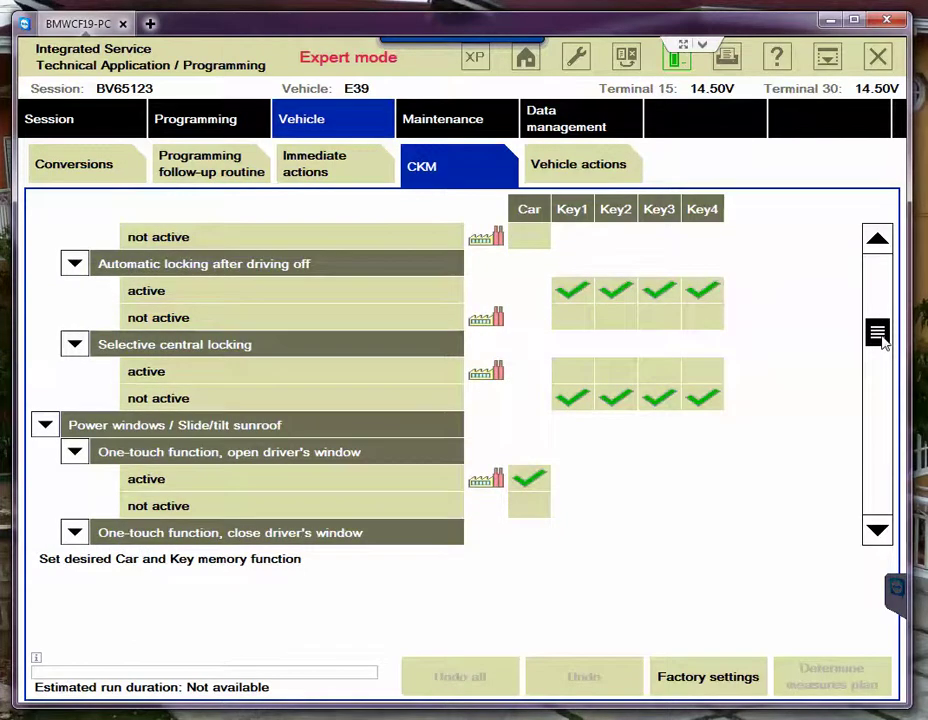
scroll(881, 343, up, 5)
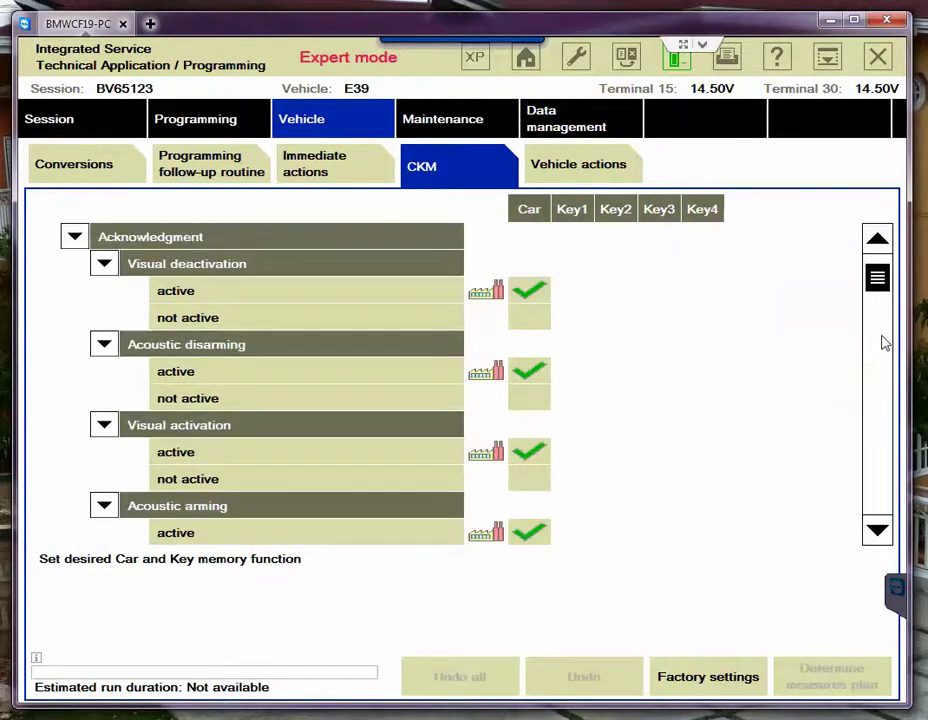
scroll(881, 343, up, 2)
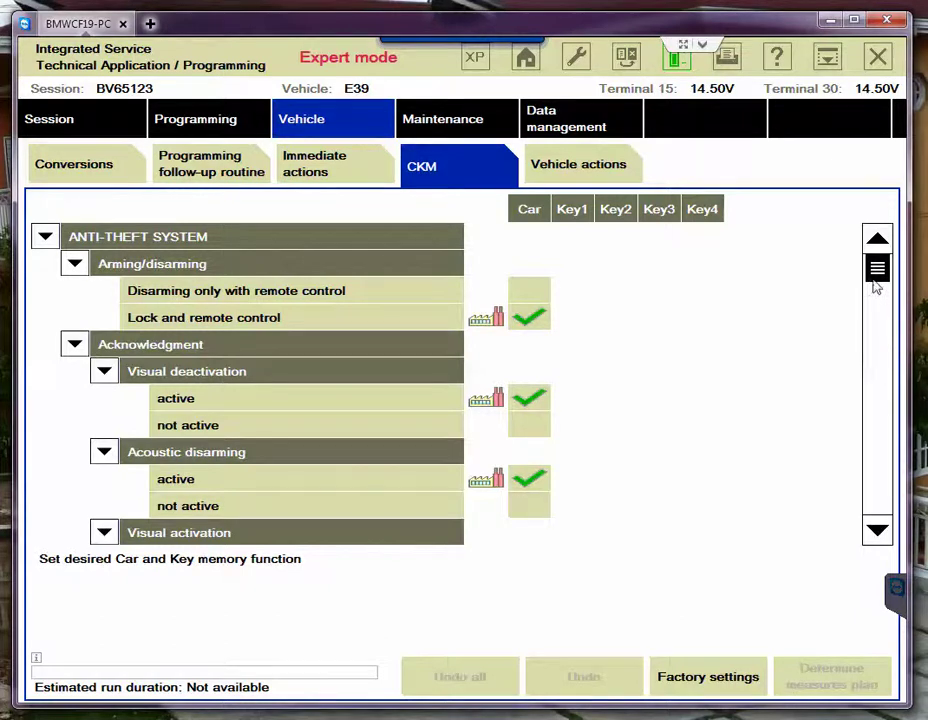
scroll(876, 295, down, 1)
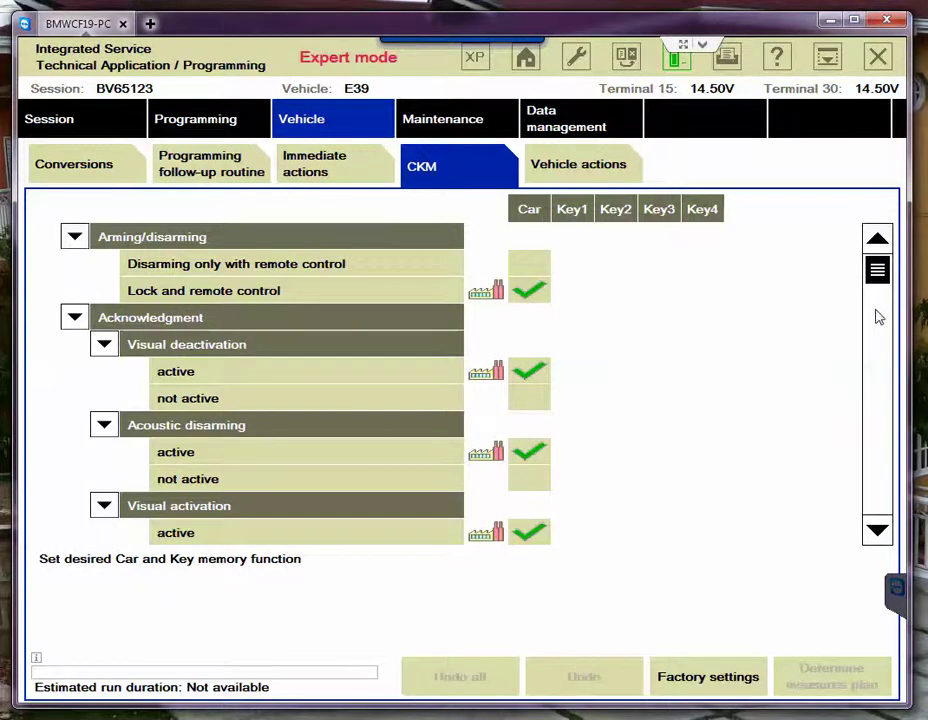
scroll(876, 317, down, 1)
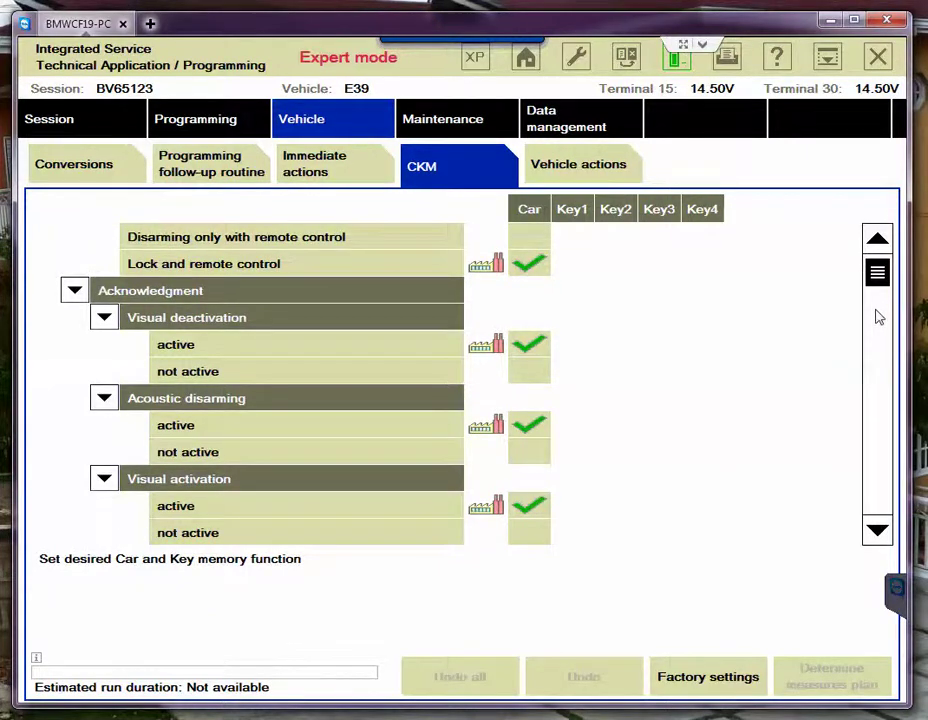
scroll(876, 317, down, 1)
scroll(876, 317, down, 1)
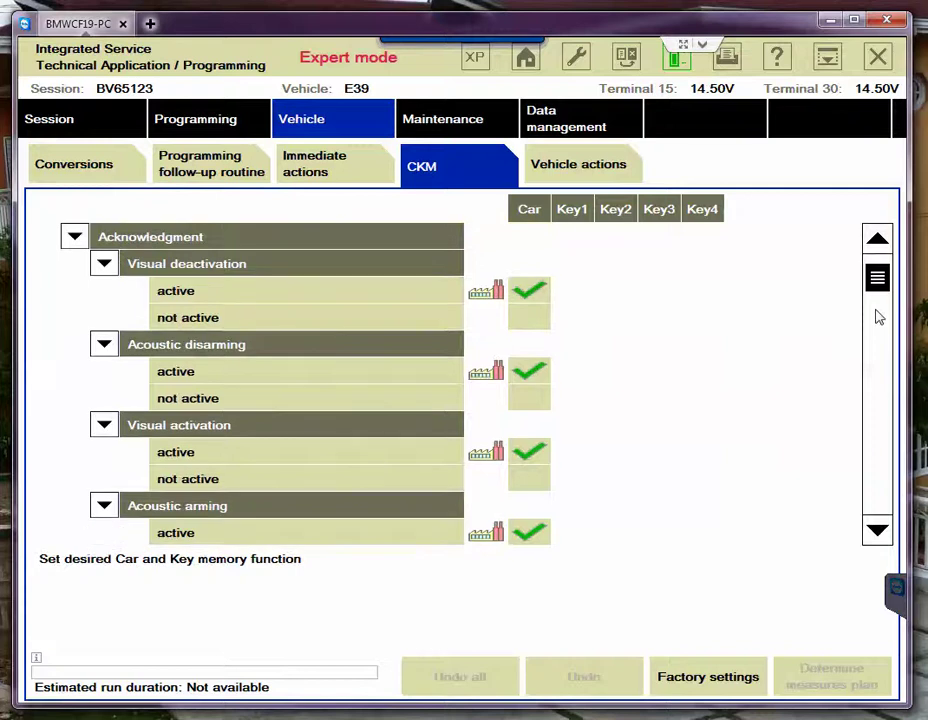
scroll(876, 317, down, 1)
scroll(876, 317, down, 1)
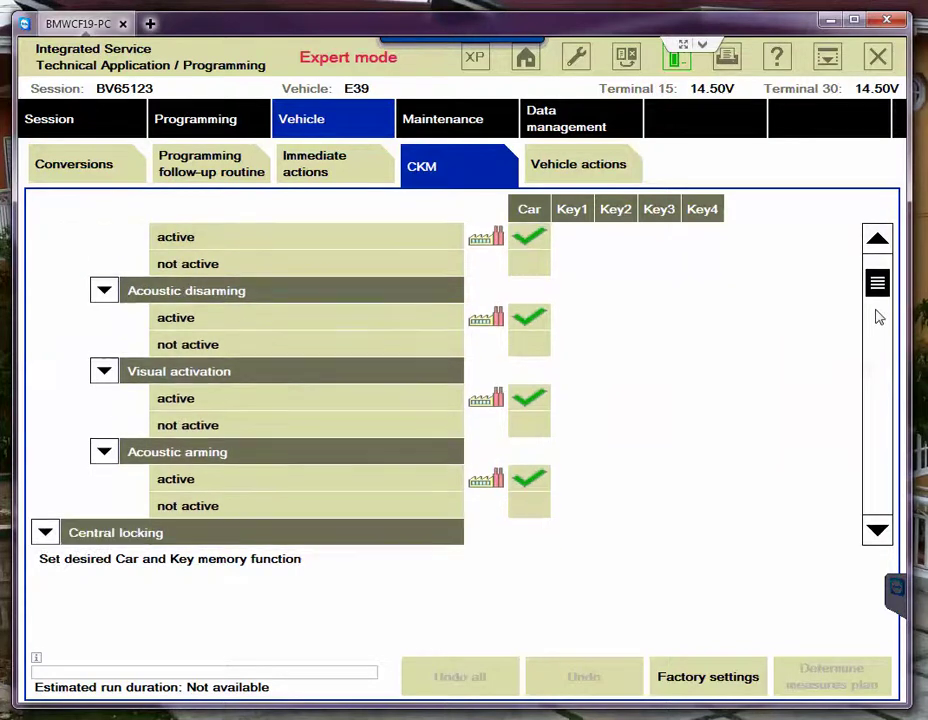
scroll(876, 317, down, 1)
scroll(876, 317, down, 1)
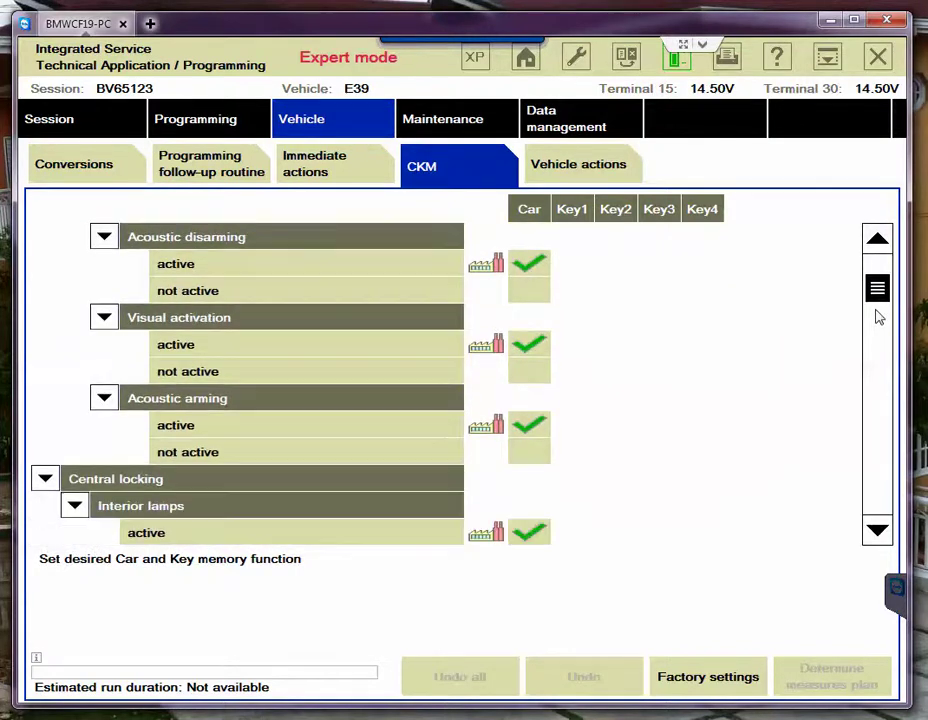
Examine the central locking options from interior lamps and panic mode through automatic locking and selective central locking
scroll(876, 317, down, 1)
scroll(876, 317, down, 1)
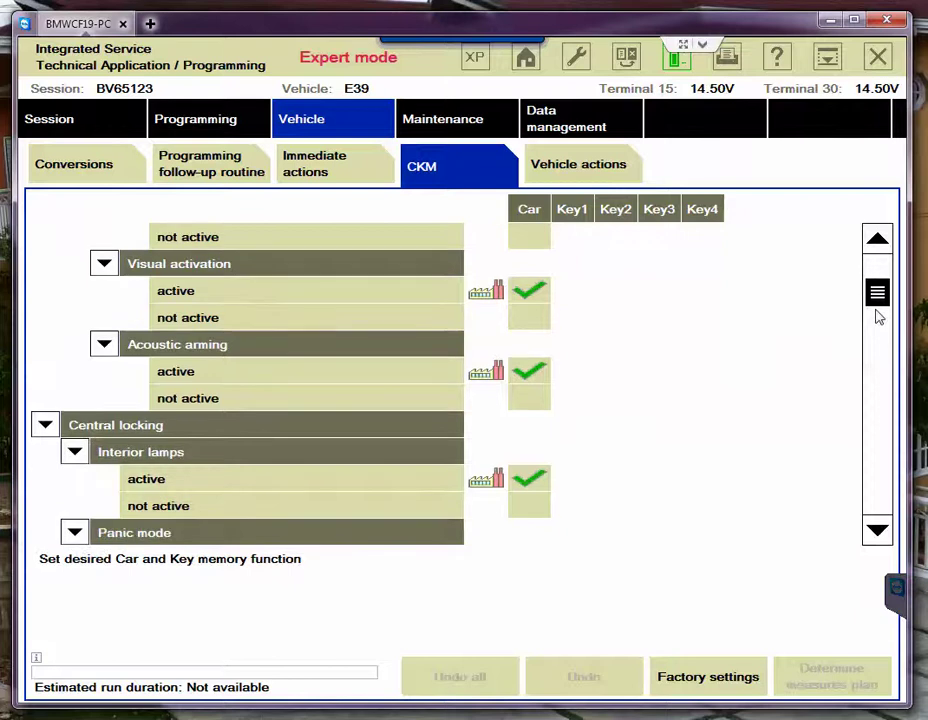
scroll(876, 317, down, 2)
scroll(876, 317, down, 2)
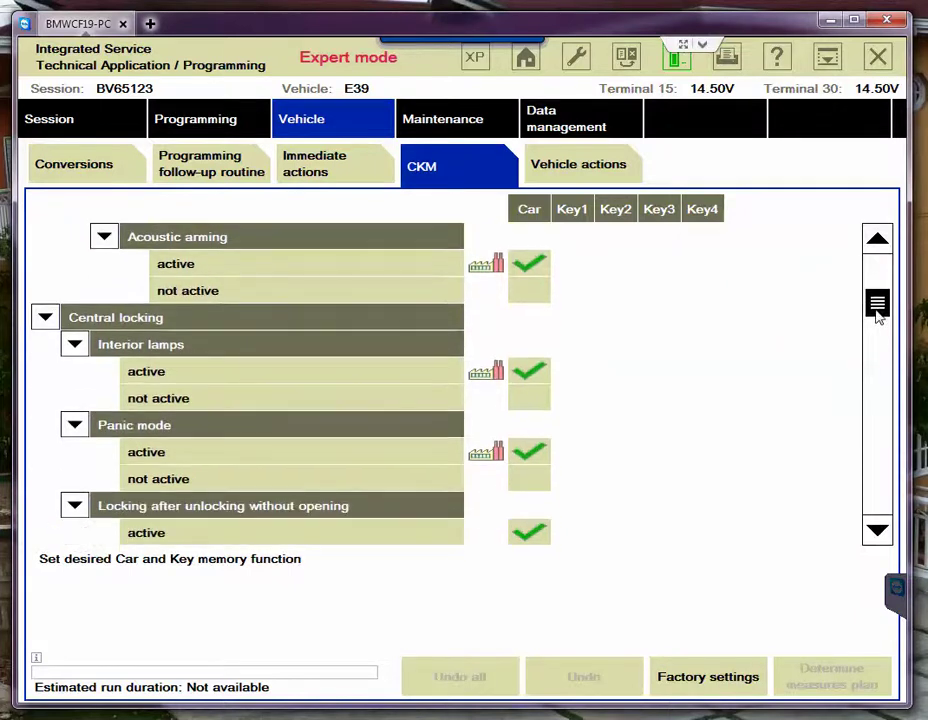
scroll(877, 313, down, 1)
scroll(877, 314, down, 2)
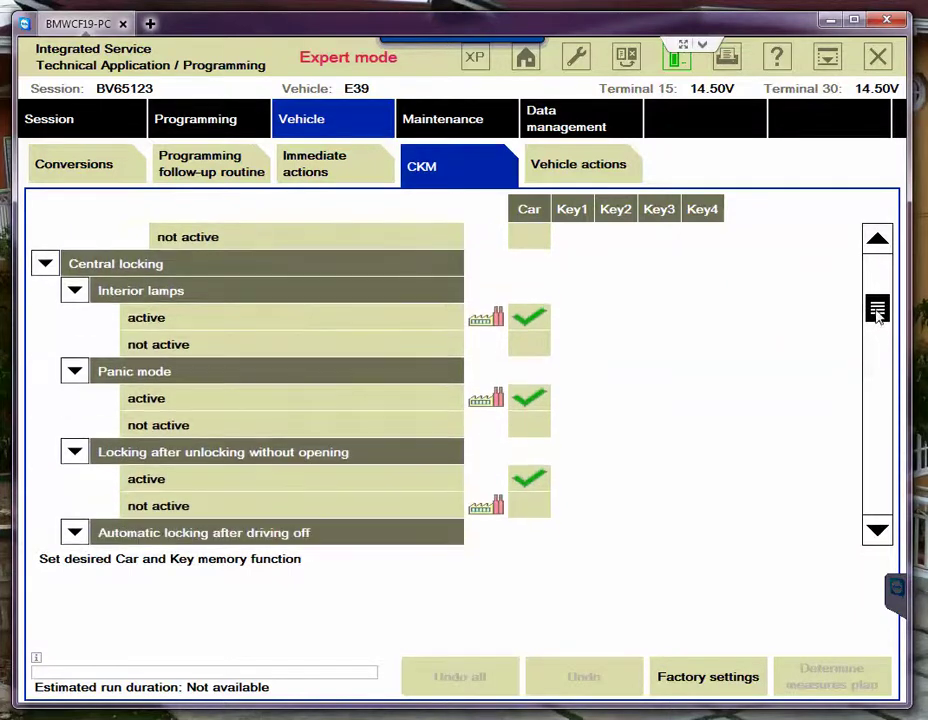
scroll(877, 314, down, 1)
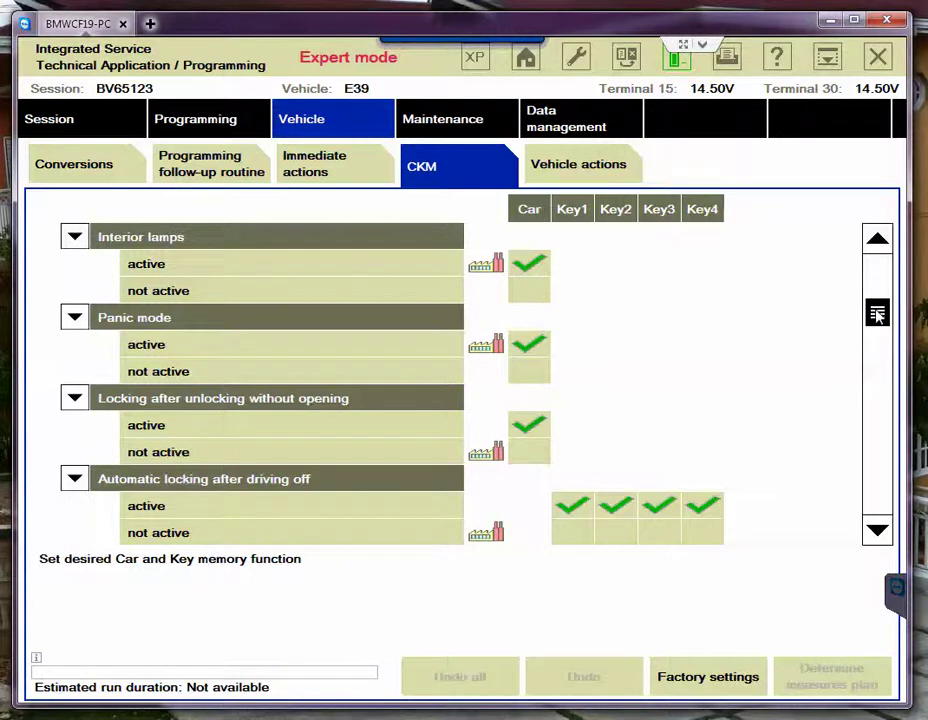
drag(877, 314, 877, 318)
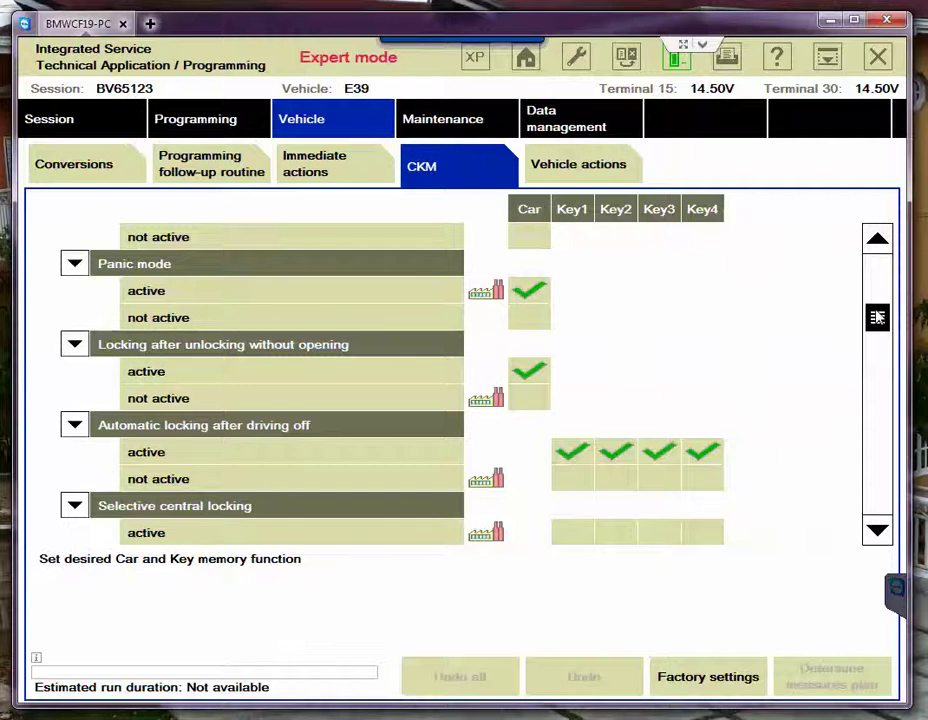
drag(877, 316, 875, 317)
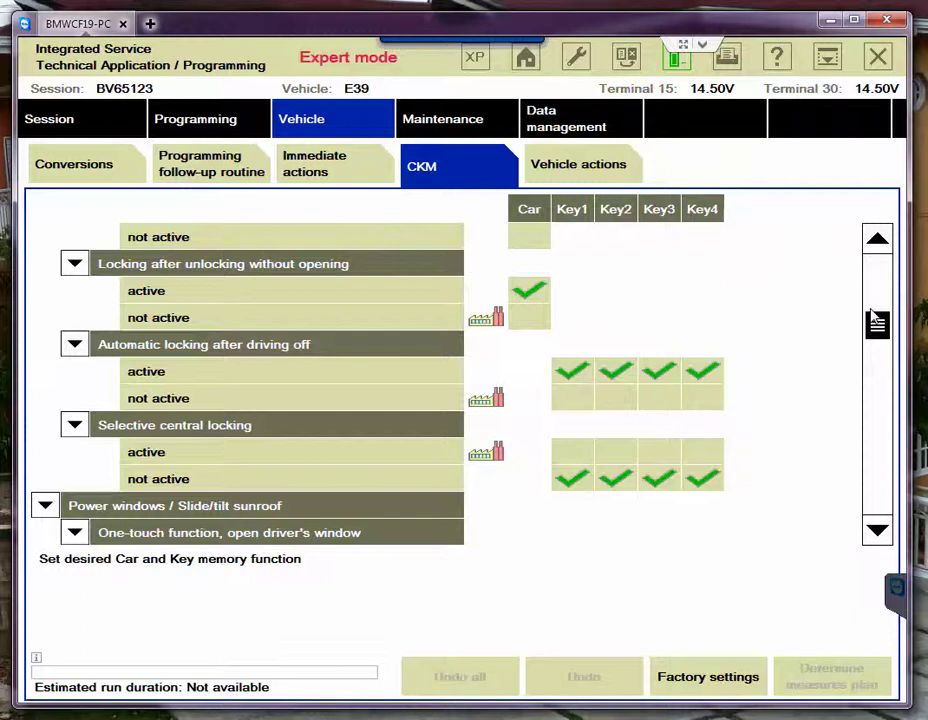
scroll(872, 316, down, 1)
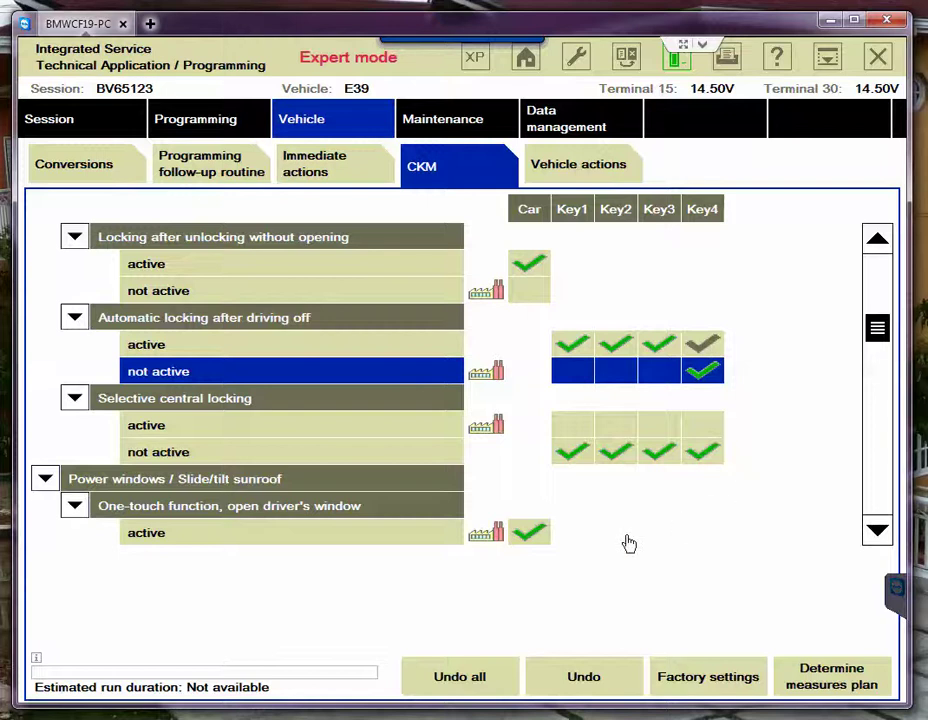
Undo the pending Key4 change under Automatic locking after driving off, and open the vehicle actions
click(592, 679)
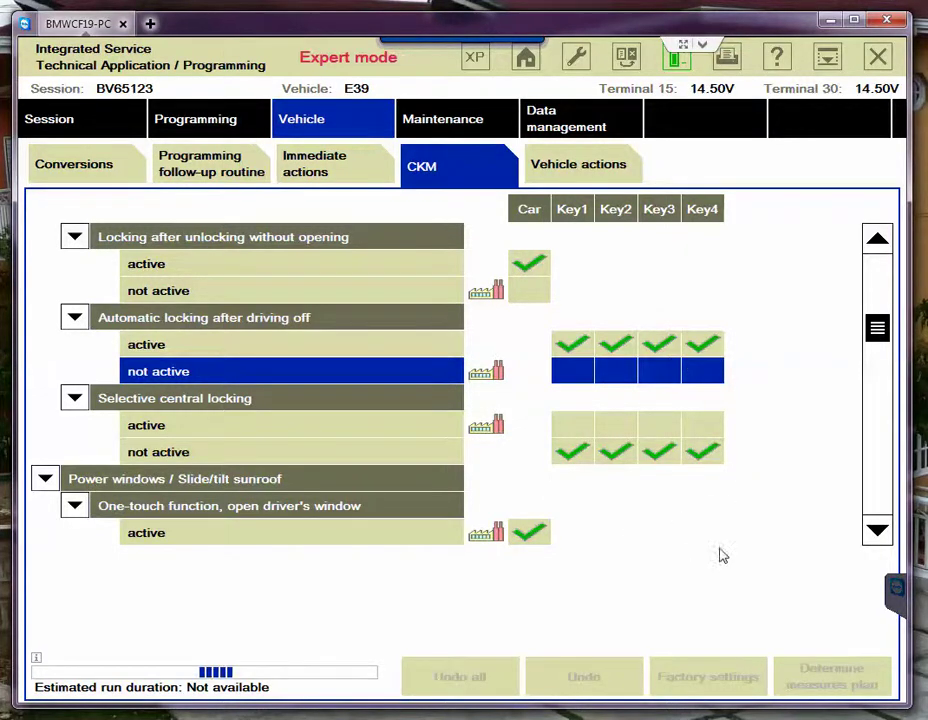
click(571, 177)
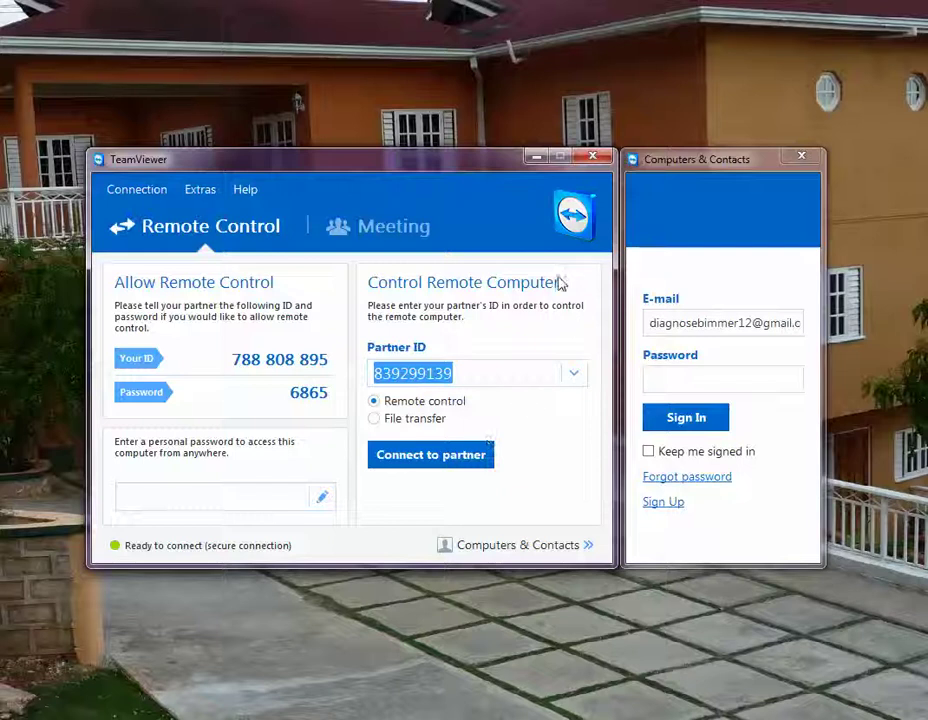
Start entering the account password in TeamViewer's Computers & Contacts sign-in form
click(704, 381)
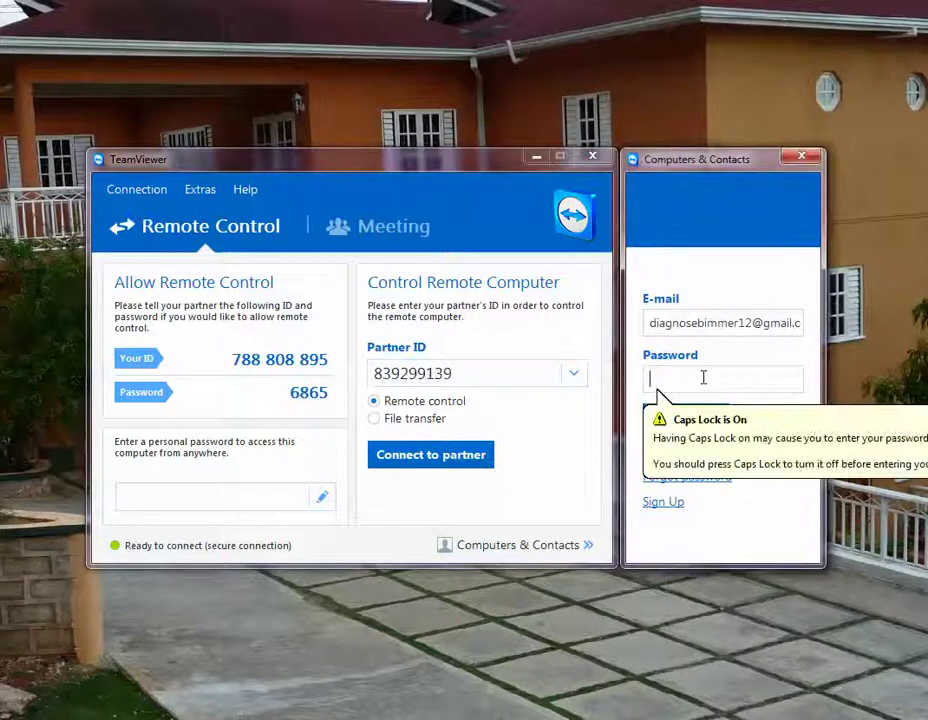